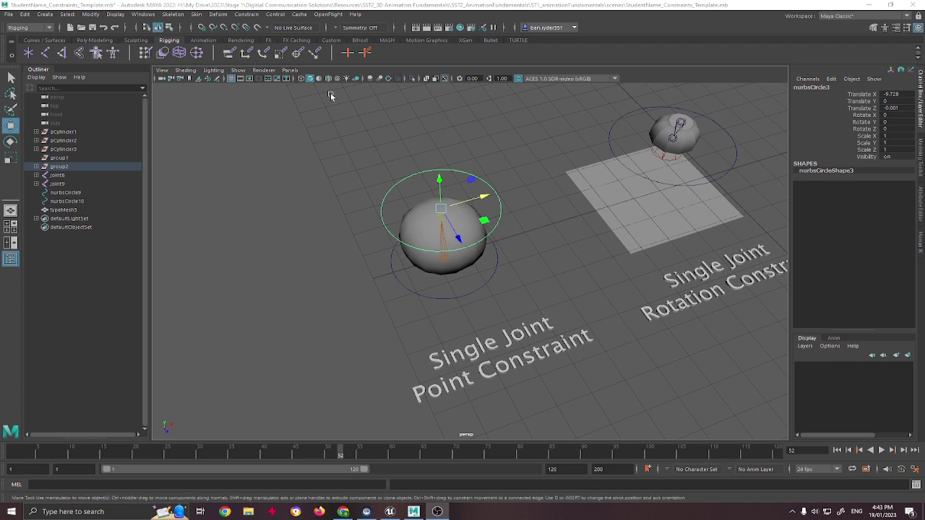
Step: Select the sphere rig's top joint, mesh, root joint and upper control circle to inspect their constraints
{"action": "left_click", "coordinate": [440, 221]}
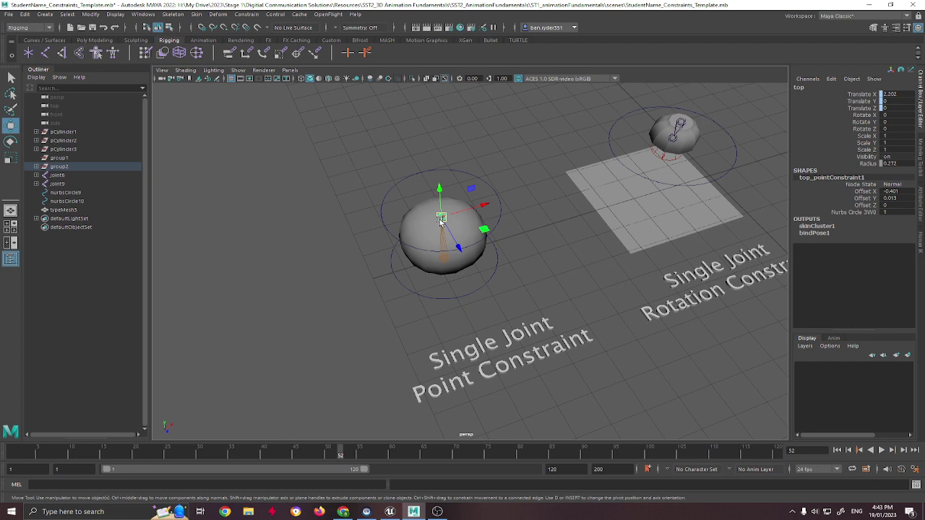
{"action": "left_click", "coordinate": [451, 264]}
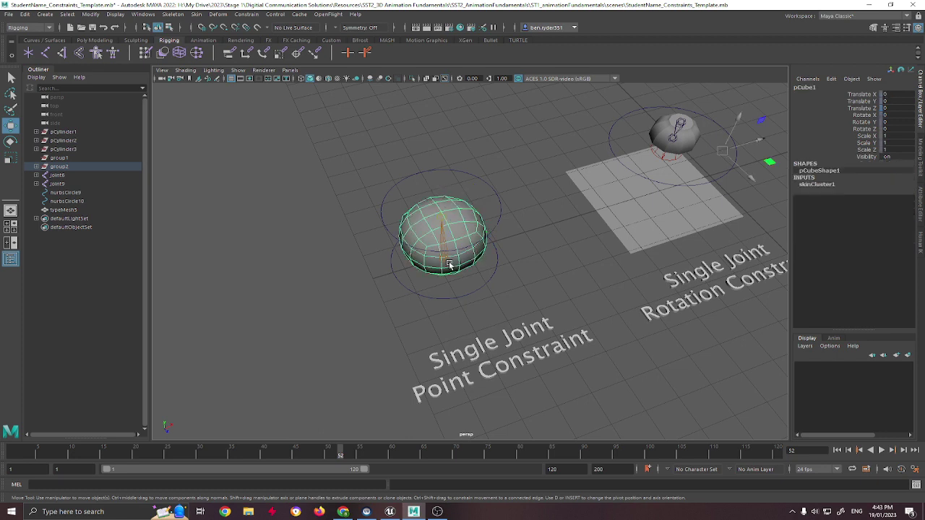
{"action": "left_click", "coordinate": [443, 240]}
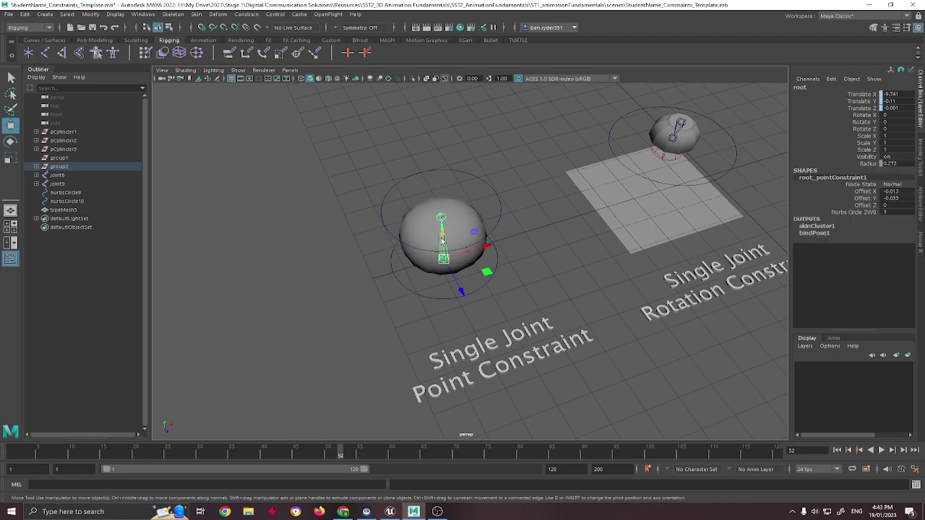
{"action": "left_click", "coordinate": [488, 188]}
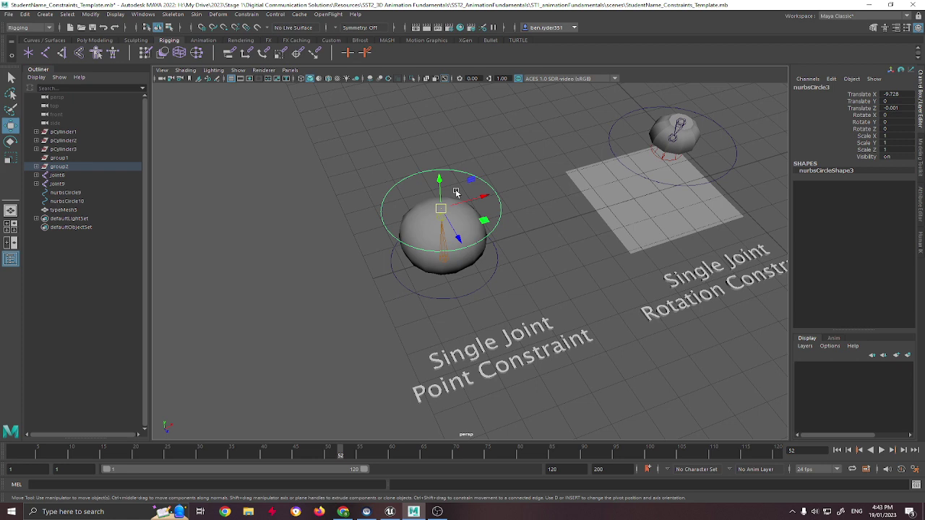
{"action": "left_click", "coordinate": [482, 156]}
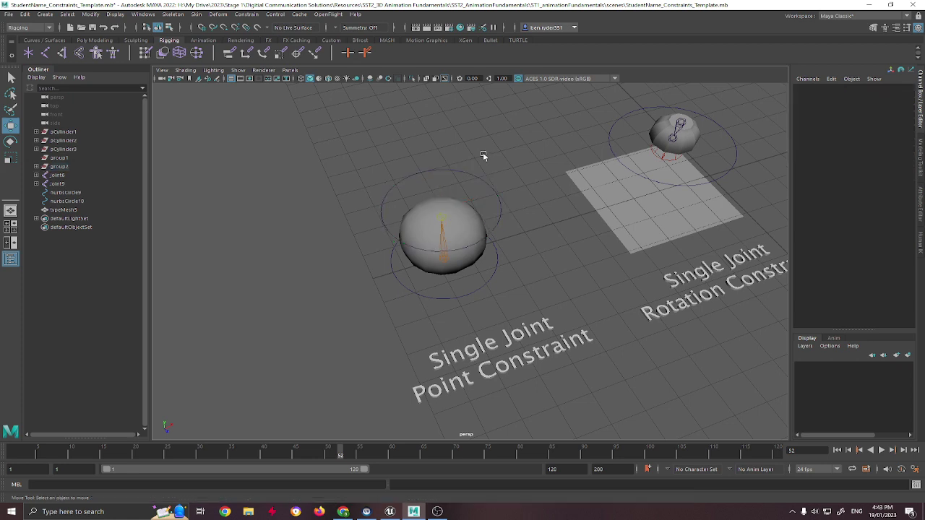
{"action": "left_click", "coordinate": [430, 174]}
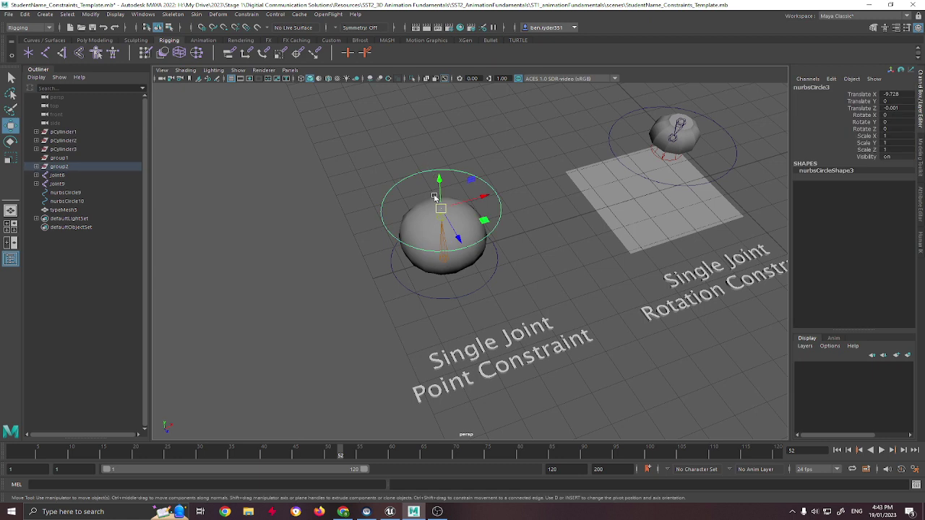
{"action": "left_click", "coordinate": [522, 221]}
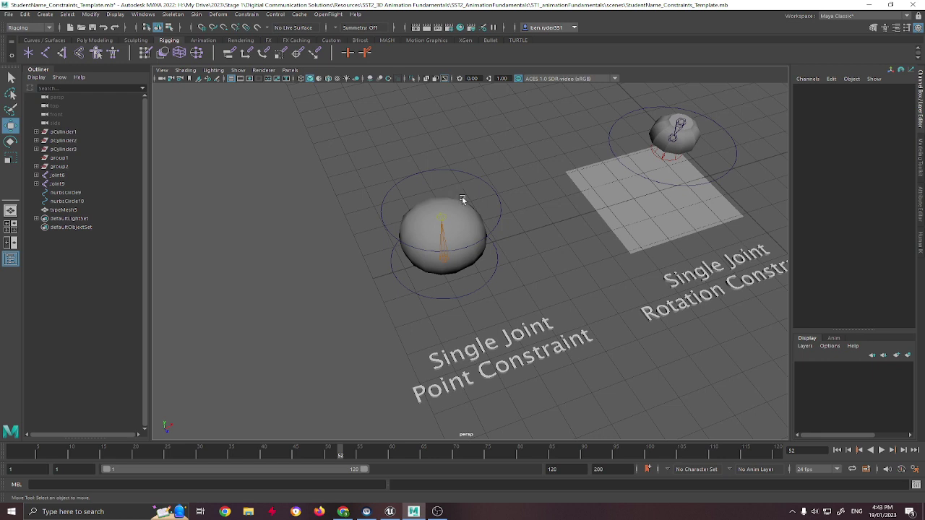
Step: Raise the upper control circle above the sphere, then undo the move
{"action": "left_click_drag", "start_coordinate": [499, 256], "coordinate": [570, 187], "text": "alt"}
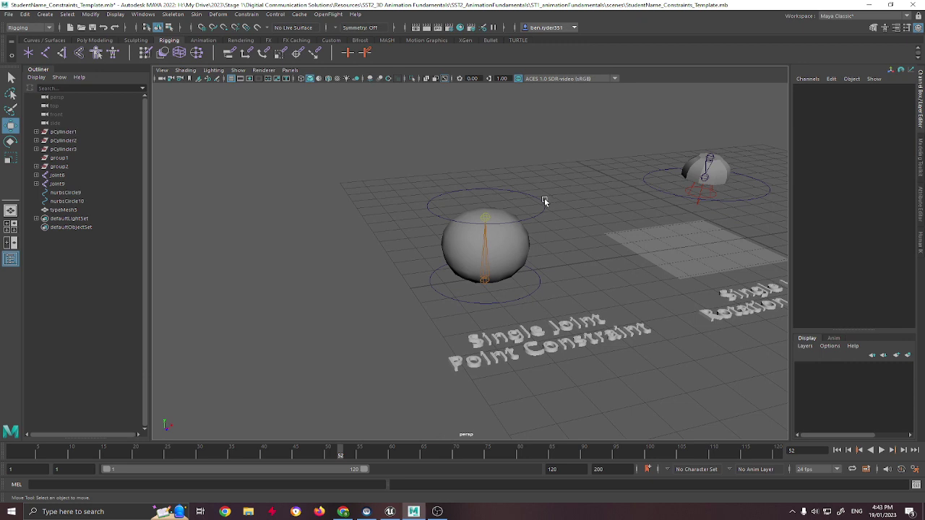
{"action": "left_click", "coordinate": [543, 200]}
{"action": "mouse_move", "coordinate": [486, 166]}
{"action": "left_mouse_down"}
{"action": "mouse_move", "coordinate": [485, 122]}
{"action": "mouse_move", "coordinate": [484, 168]}
{"action": "left_mouse_up"}
{"action": "key", "text": "q"}
Step: Select the top joint, root joint, both control circles and the sphere mesh in turn
{"action": "left_click", "coordinate": [483, 226]}
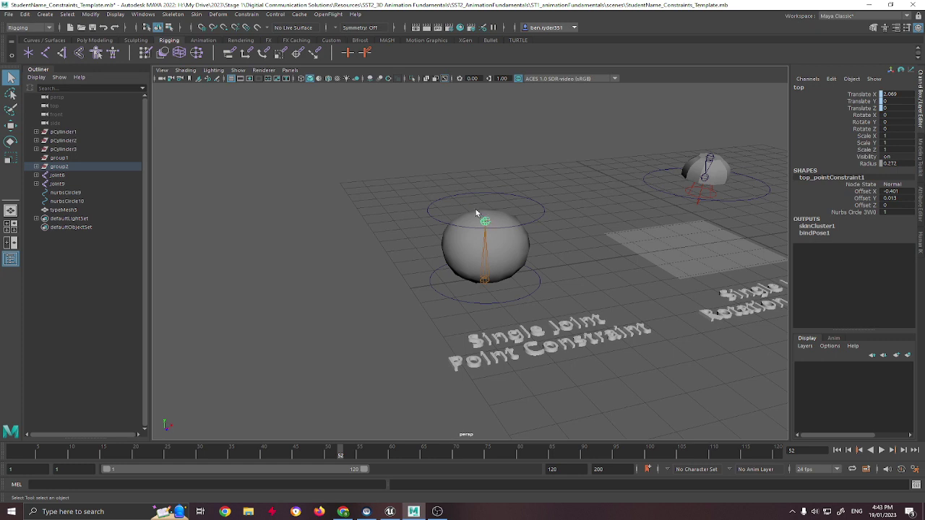
{"action": "left_click", "coordinate": [524, 231]}
{"action": "left_click", "coordinate": [526, 226]}
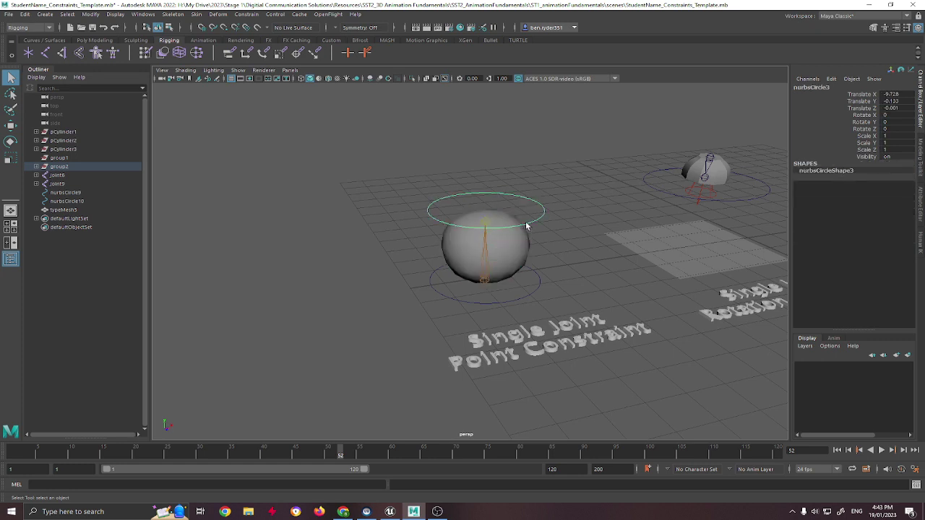
{"action": "left_click", "coordinate": [483, 283]}
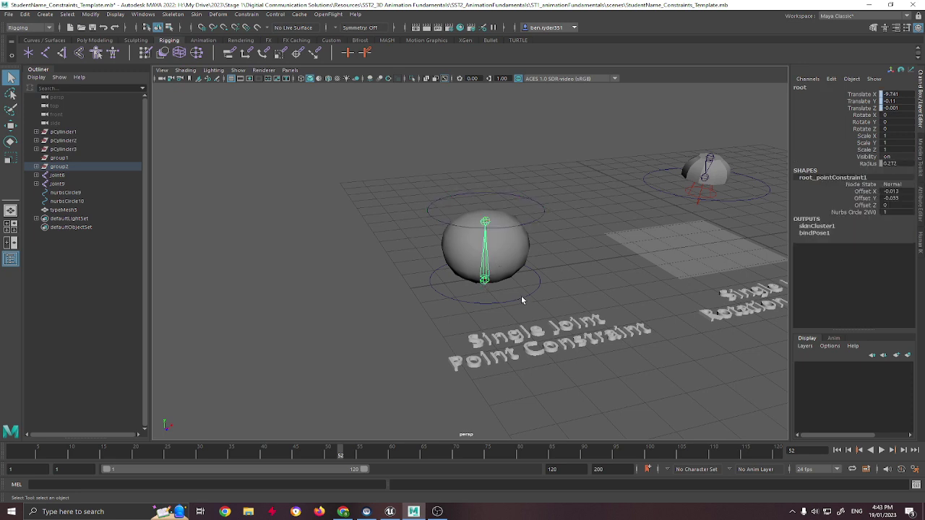
{"action": "left_click", "coordinate": [522, 299]}
{"action": "left_click", "coordinate": [513, 247]}
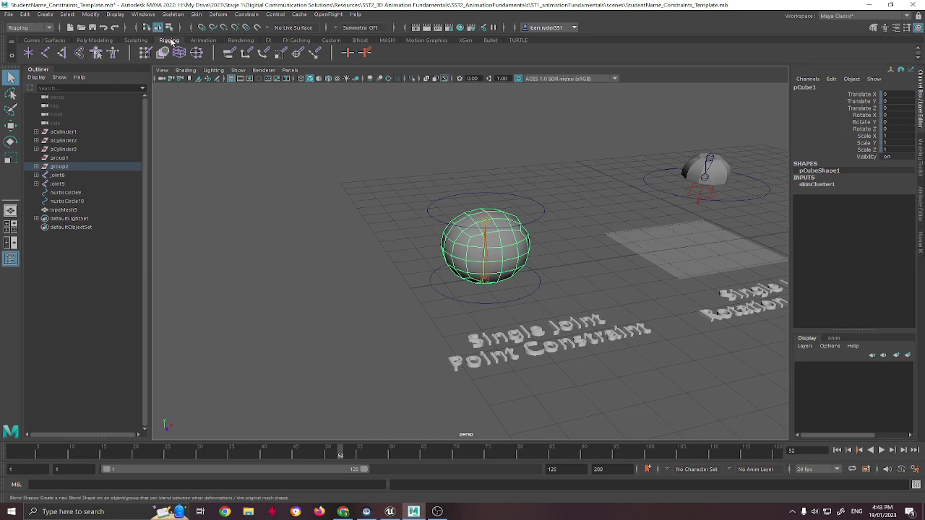
Step: Paint top-joint skin weights onto the sphere's upper half, then undo and close the tool settings
{"action": "left_click", "coordinate": [196, 14]}
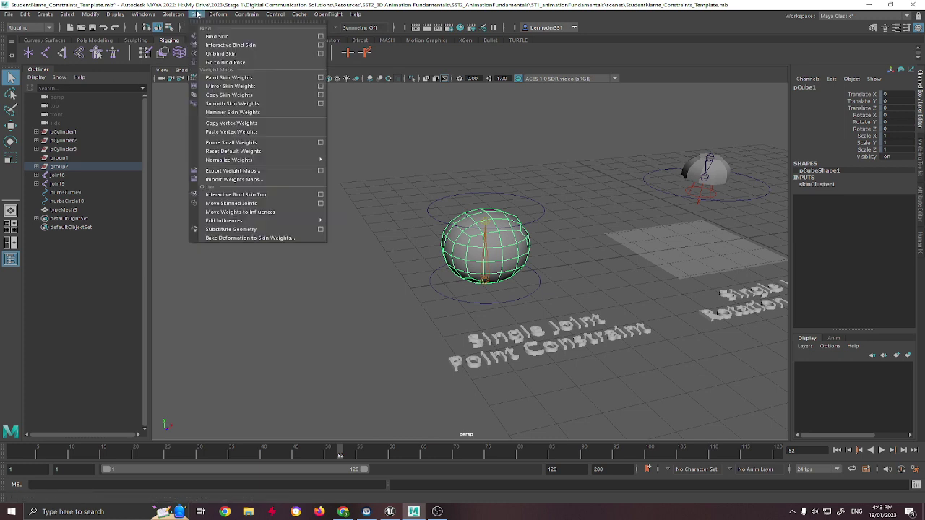
{"action": "left_click", "coordinate": [321, 78]}
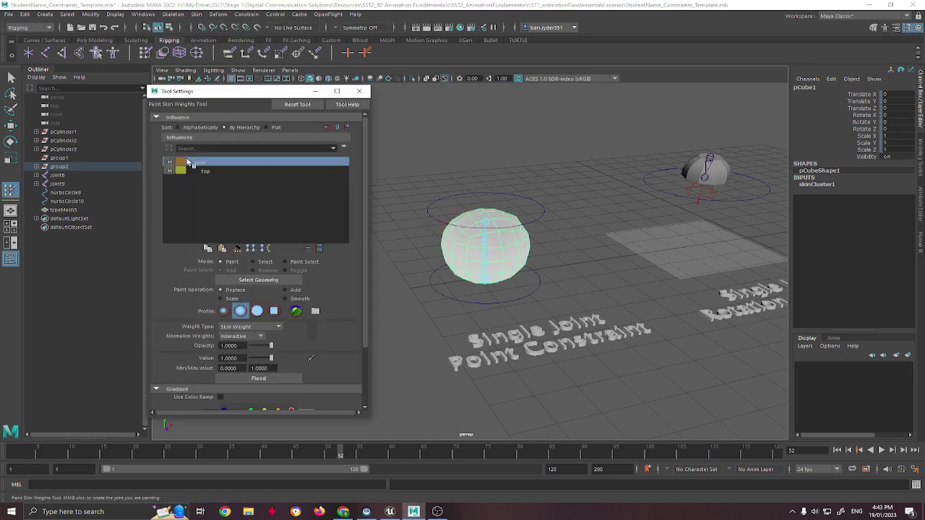
{"action": "left_click", "coordinate": [225, 170]}
{"action": "mouse_move", "coordinate": [567, 201]}
{"action": "left_mouse_down", "text": "alt"}
{"action": "mouse_move", "coordinate": [539, 192]}
{"action": "mouse_move", "coordinate": [562, 196]}
{"action": "left_mouse_up", "text": "alt"}
{"action": "mouse_move", "coordinate": [489, 242]}
{"action": "left_mouse_down"}
{"action": "mouse_move", "coordinate": [480, 249]}
{"action": "mouse_move", "coordinate": [471, 239]}
{"action": "mouse_move", "coordinate": [476, 253]}
{"action": "mouse_move", "coordinate": [495, 250]}
{"action": "mouse_move", "coordinate": [509, 279]}
{"action": "mouse_move", "coordinate": [484, 269]}
{"action": "left_mouse_up"}
{"action": "key", "text": "ctrl+z"}
{"action": "key", "text": "ctrl+z"}
{"action": "key", "text": "q"}
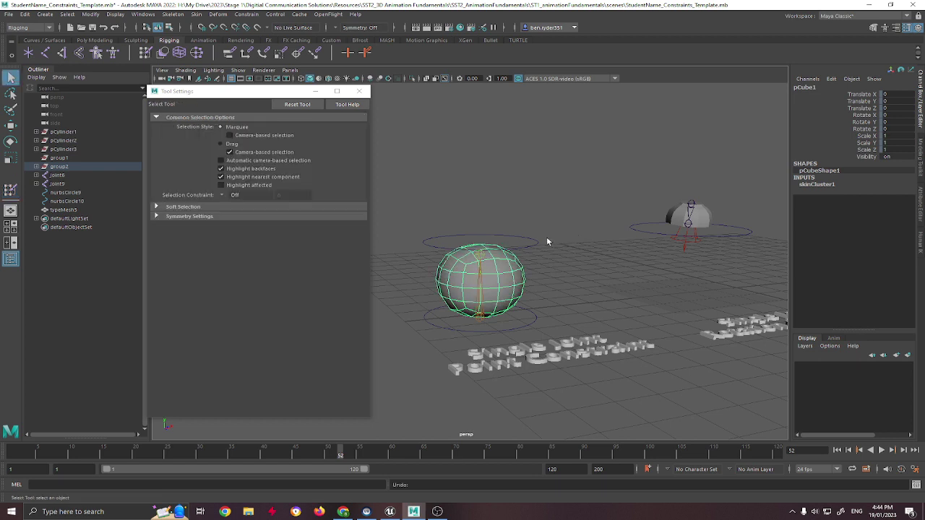
{"action": "left_click", "coordinate": [525, 242]}
{"action": "left_click", "coordinate": [359, 91]}
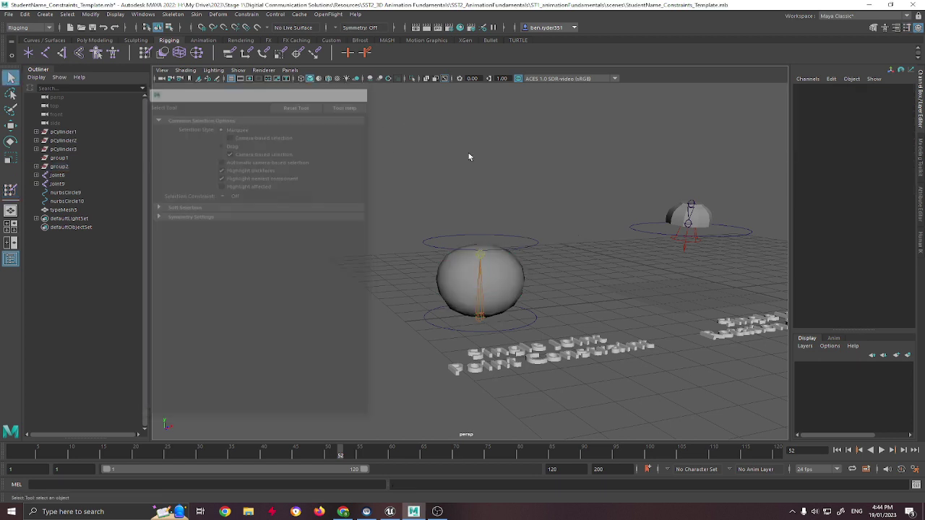
Step: Move the upper control circle and the root joint to test the sphere's deformation
{"action": "left_click", "coordinate": [502, 234]}
{"action": "key", "text": "w"}
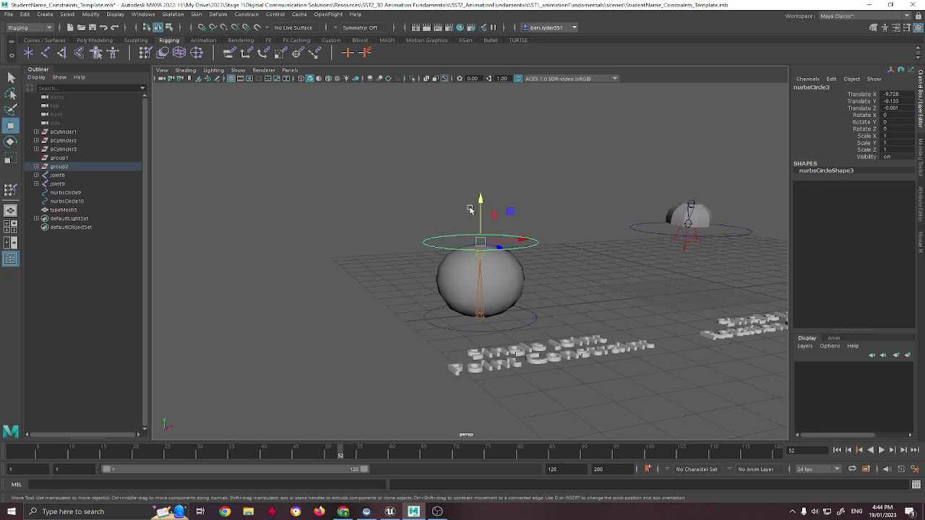
{"action": "mouse_move", "coordinate": [479, 210]}
{"action": "left_mouse_down"}
{"action": "mouse_move", "coordinate": [477, 174]}
{"action": "mouse_move", "coordinate": [479, 246]}
{"action": "mouse_move", "coordinate": [481, 196]}
{"action": "left_mouse_up"}
{"action": "left_click", "coordinate": [480, 260]}
{"action": "left_click_drag", "start_coordinate": [482, 253], "coordinate": [470, 267]}
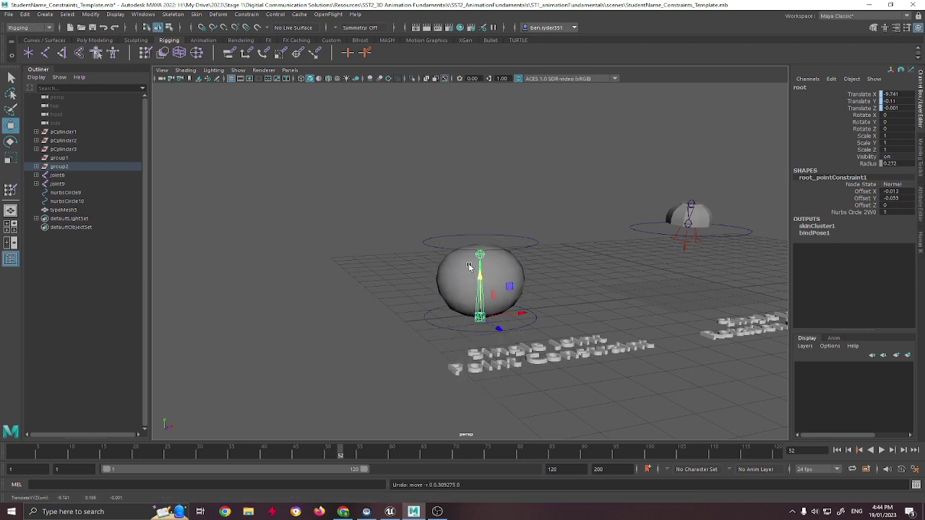
Step: Raise the lower control circle to lift the whole sphere, then undo it
{"action": "left_click", "coordinate": [522, 244]}
{"action": "left_click", "coordinate": [533, 311]}
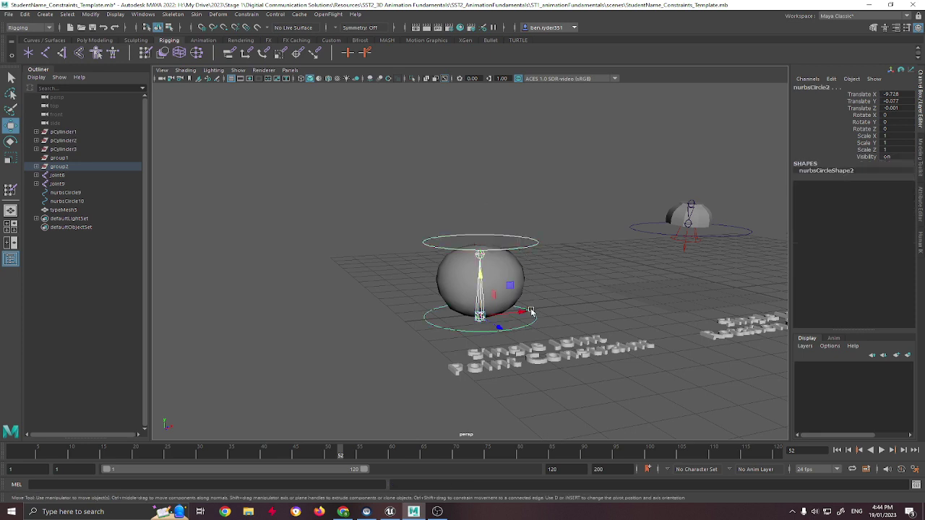
{"action": "left_click_drag", "start_coordinate": [481, 269], "coordinate": [472, 184]}
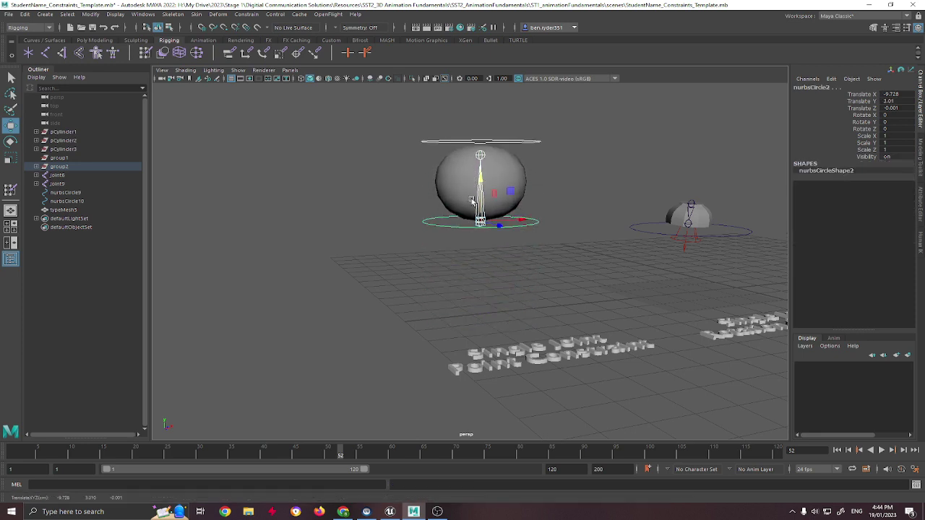
{"action": "key", "text": "ctrl+z"}
{"action": "left_click", "coordinate": [605, 250]}
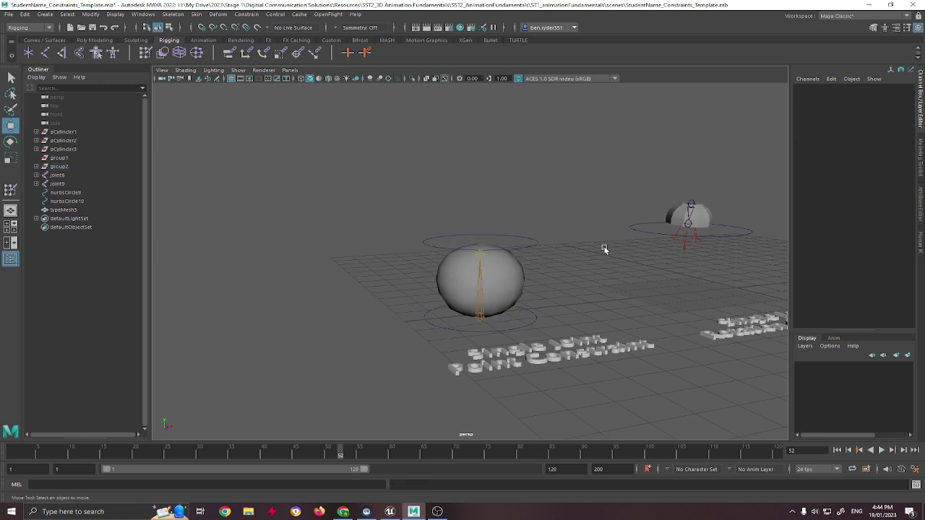
Step: Isolate an empty view and create a polygon plane scaled up to 6.36 as ground
{"action": "left_click_drag", "start_coordinate": [605, 250], "coordinate": [606, 310], "text": "alt"}
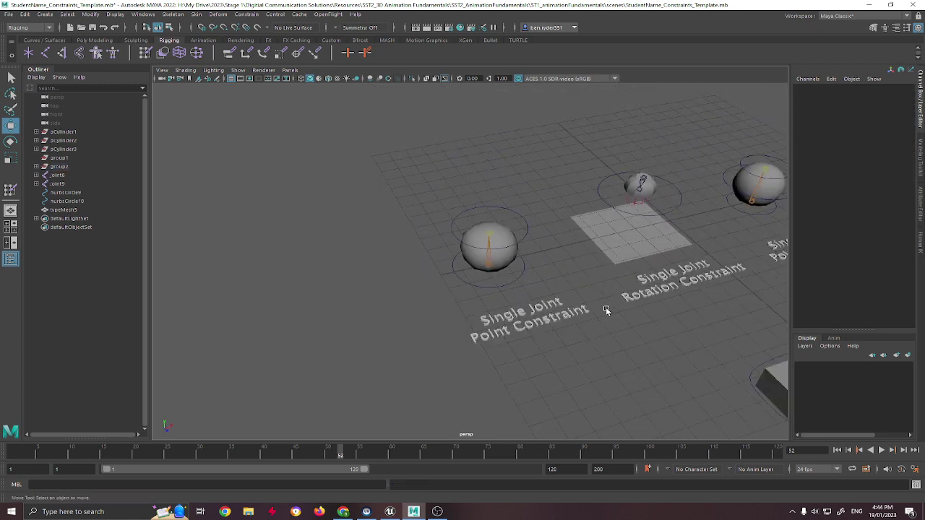
{"action": "key", "text": "ctrl+1"}
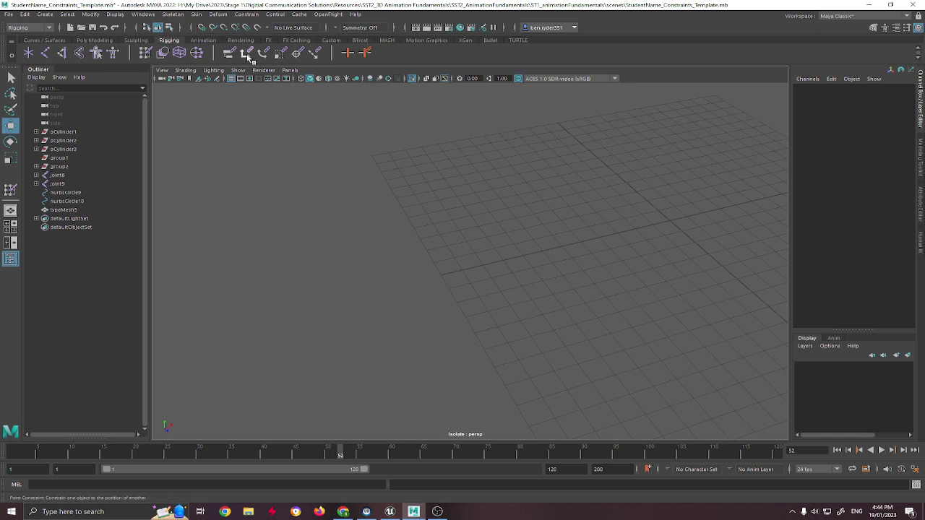
{"action": "left_click", "coordinate": [94, 41]}
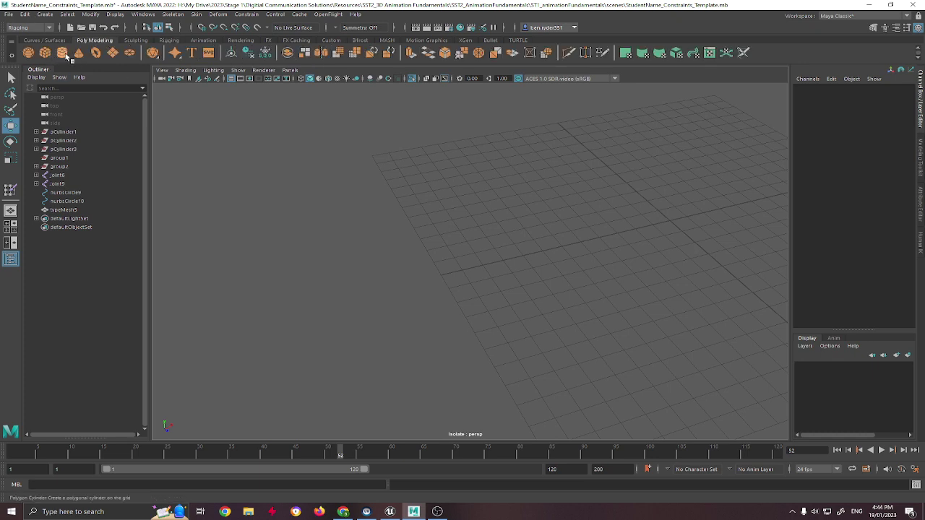
{"action": "left_click", "coordinate": [112, 53]}
{"action": "key", "text": "r"}
{"action": "left_click_drag", "start_coordinate": [674, 233], "coordinate": [784, 217]}
{"action": "key", "text": "f"}
Step: Add a polygon cube, pCube5, and lift it above the plane
{"action": "key", "text": "w"}
{"action": "left_click", "coordinate": [693, 185]}
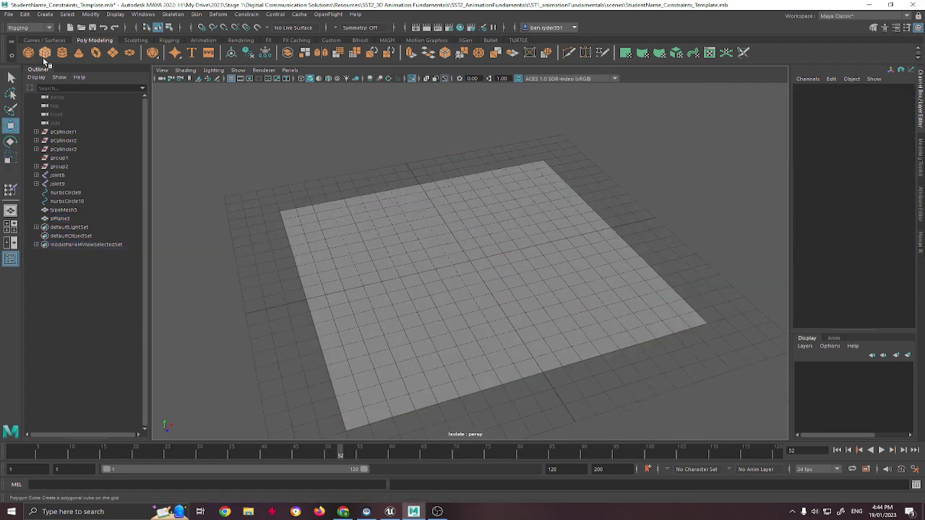
{"action": "left_click", "coordinate": [45, 52]}
{"action": "left_click_drag", "start_coordinate": [466, 230], "coordinate": [596, 224]}
Step: Freeze the transformations of the plane and the cube together
{"action": "left_click", "coordinate": [616, 189]}
{"action": "left_click", "coordinate": [507, 214]}
{"action": "left_click", "coordinate": [639, 162]}
{"action": "left_click_drag", "start_coordinate": [638, 161], "coordinate": [355, 311]}
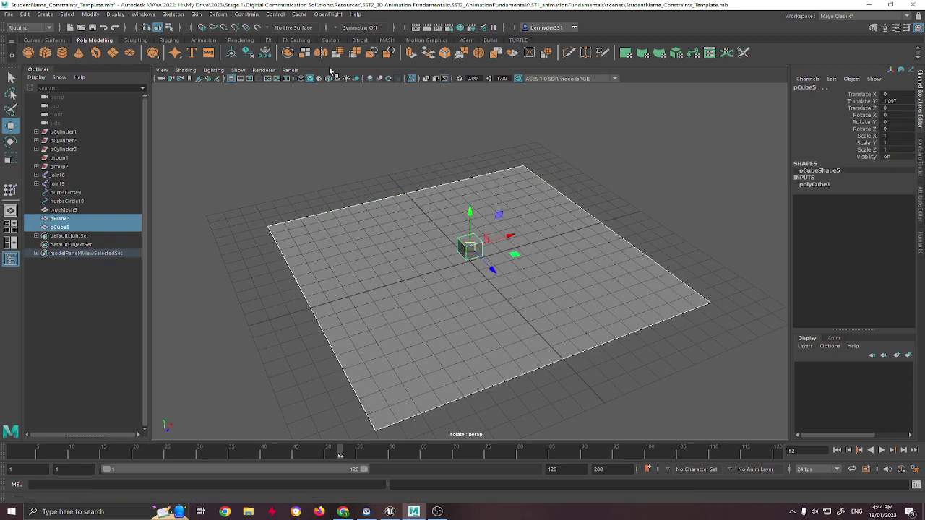
{"action": "left_click", "coordinate": [248, 52]}
{"action": "left_click", "coordinate": [260, 133]}
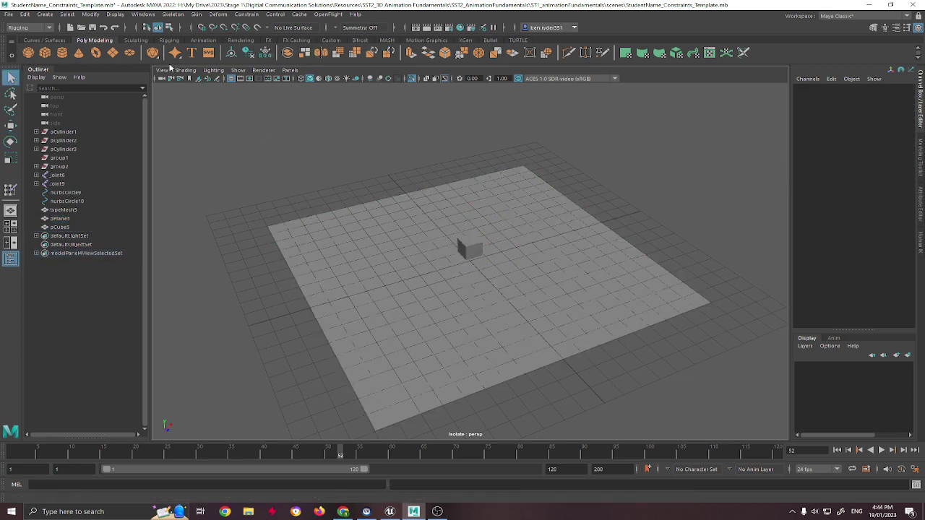
Step: Add a spot light, raise it above the cube, and rotate it -90 in X to aim down
{"action": "left_click", "coordinate": [45, 14]}
{"action": "mouse_move", "coordinate": [62, 63]}
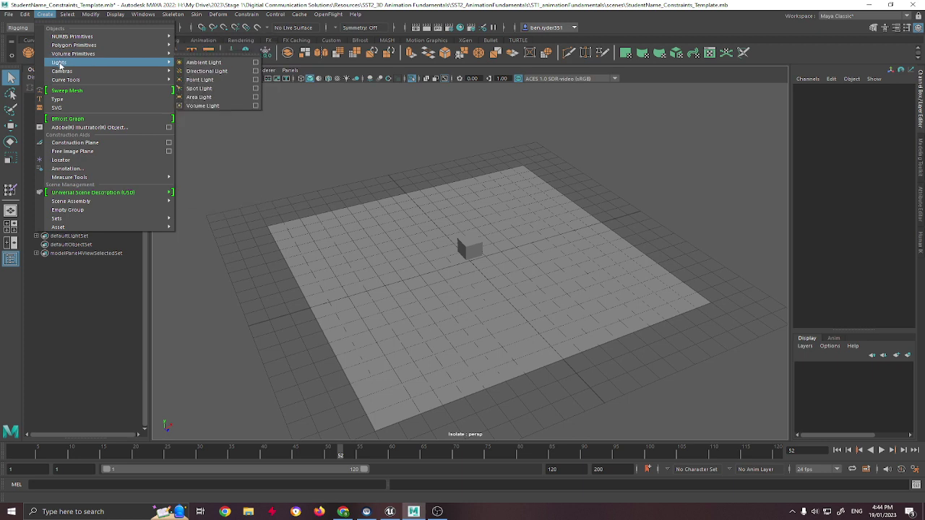
{"action": "left_click", "coordinate": [208, 89]}
{"action": "key", "text": "w"}
{"action": "left_click_drag", "start_coordinate": [470, 228], "coordinate": [469, 141]}
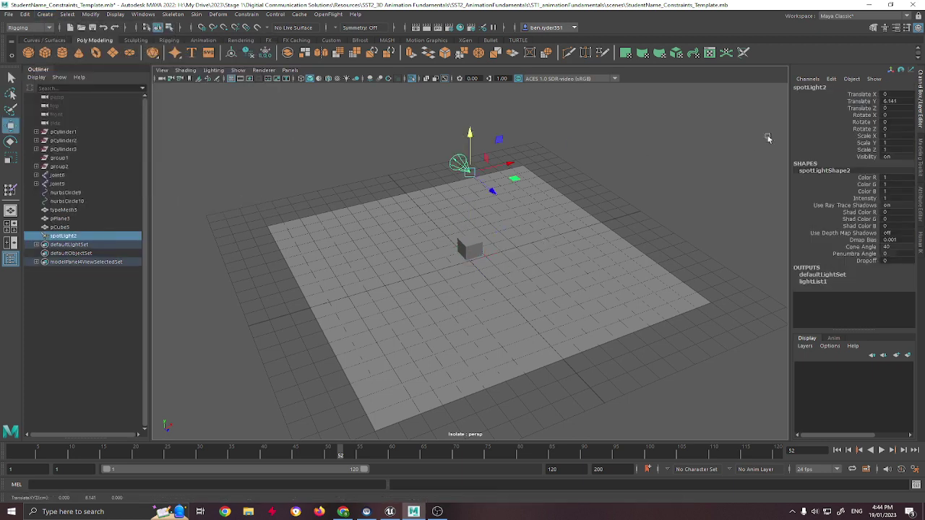
{"action": "left_click", "coordinate": [885, 114]}
{"action": "key", "text": "Return"}
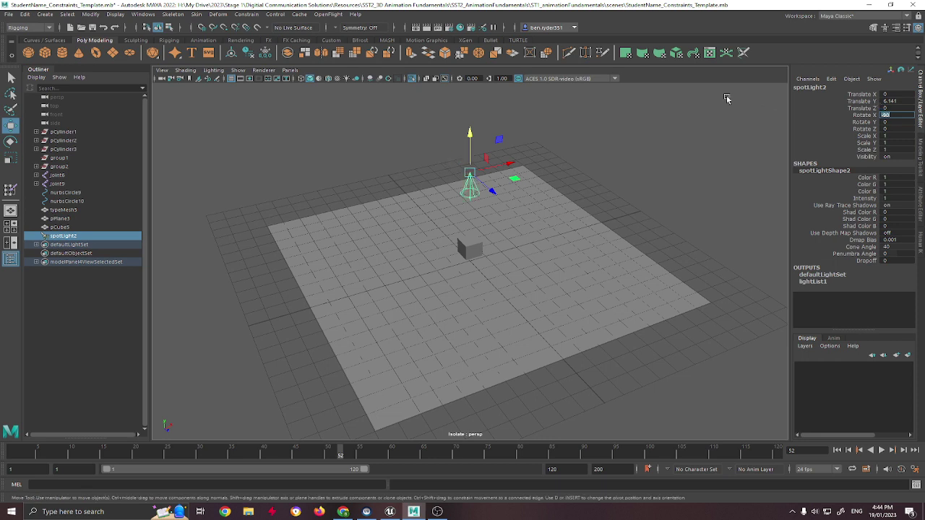
Step: Shade the view with scene lights and scale the spotlight uniformly to 1.88
{"action": "left_click", "coordinate": [352, 80]}
{"action": "key", "text": "r"}
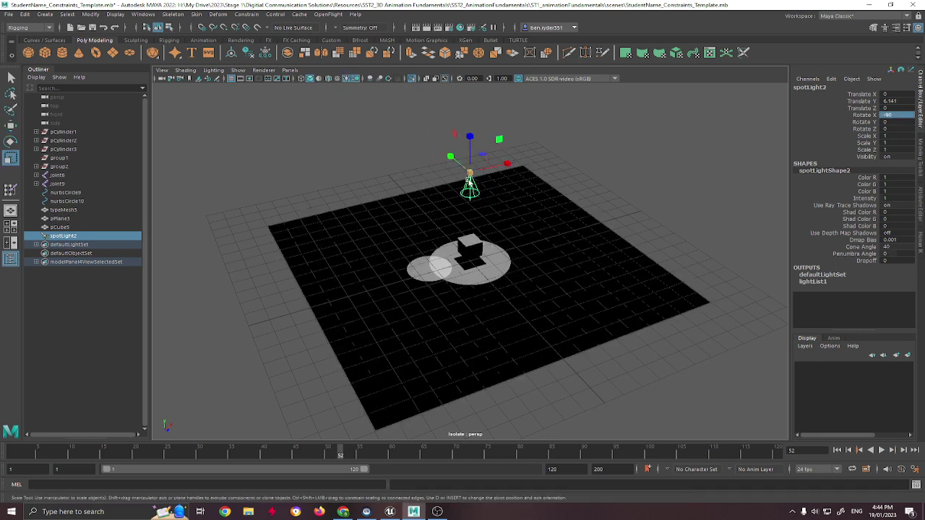
{"action": "left_click_drag", "start_coordinate": [470, 174], "coordinate": [504, 161]}
{"action": "key", "text": "q"}
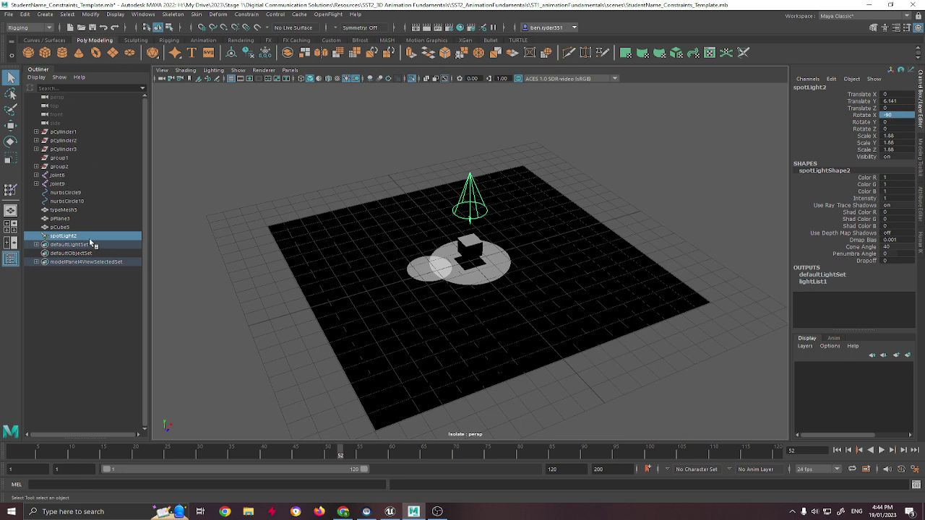
Step: Try selecting the spotlight, plane and cube, ending with the cube and plane selected
{"action": "left_click", "coordinate": [426, 274]}
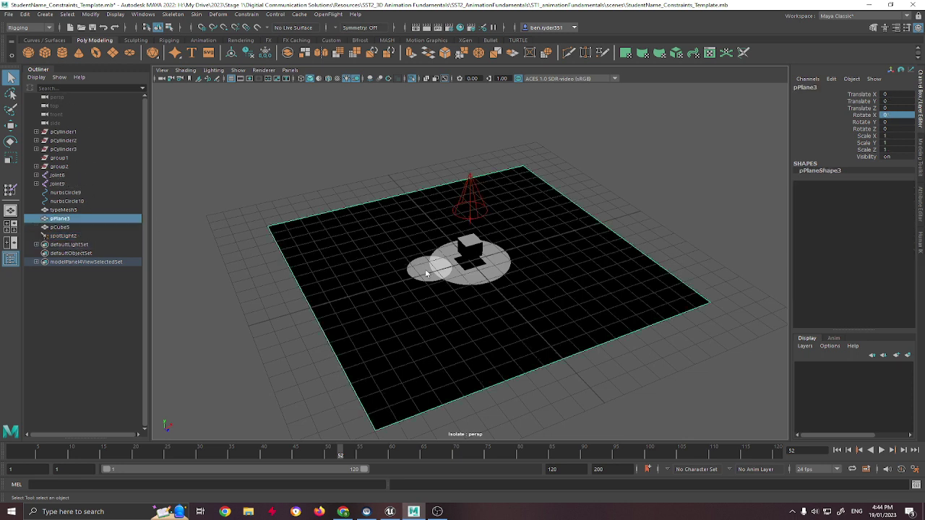
{"action": "left_click", "coordinate": [70, 238]}
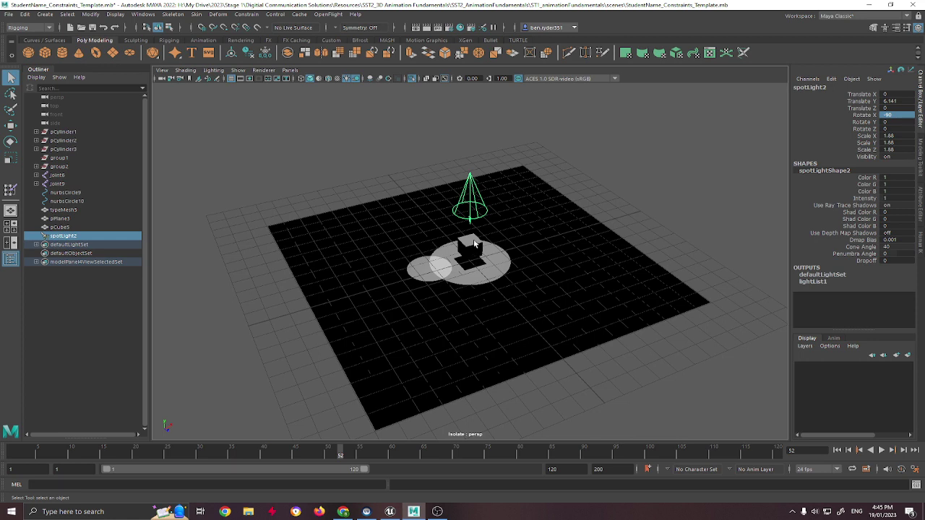
{"action": "left_click_drag", "start_coordinate": [521, 246], "coordinate": [432, 287], "text": "shift"}
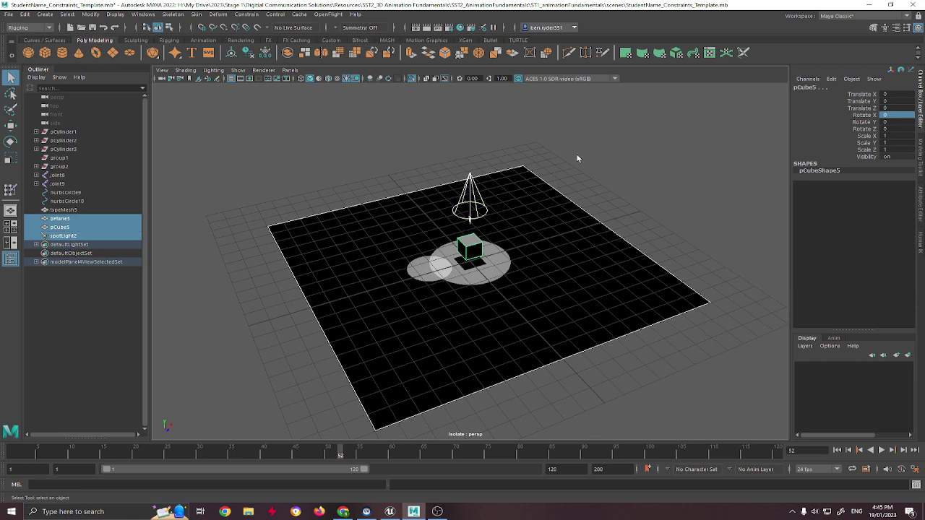
{"action": "left_click", "coordinate": [509, 112]}
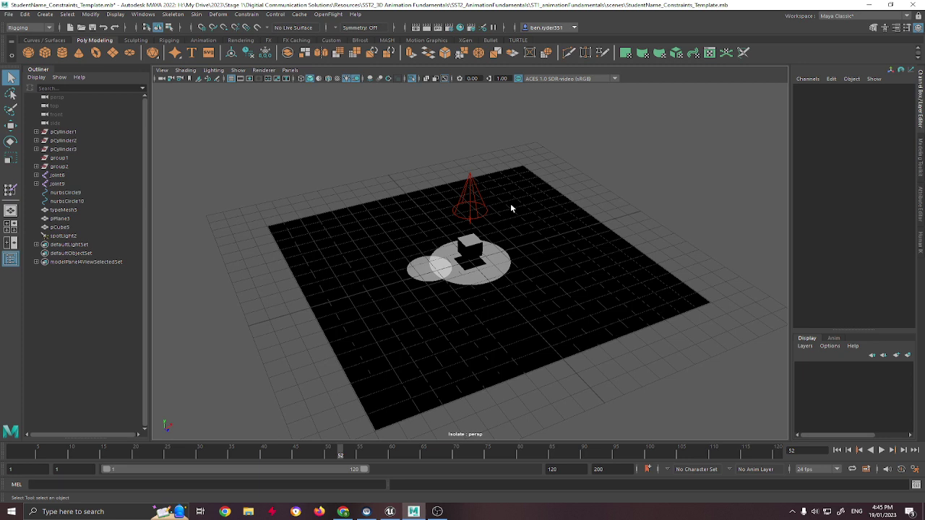
{"action": "left_click", "coordinate": [467, 196]}
{"action": "left_click", "coordinate": [467, 185]}
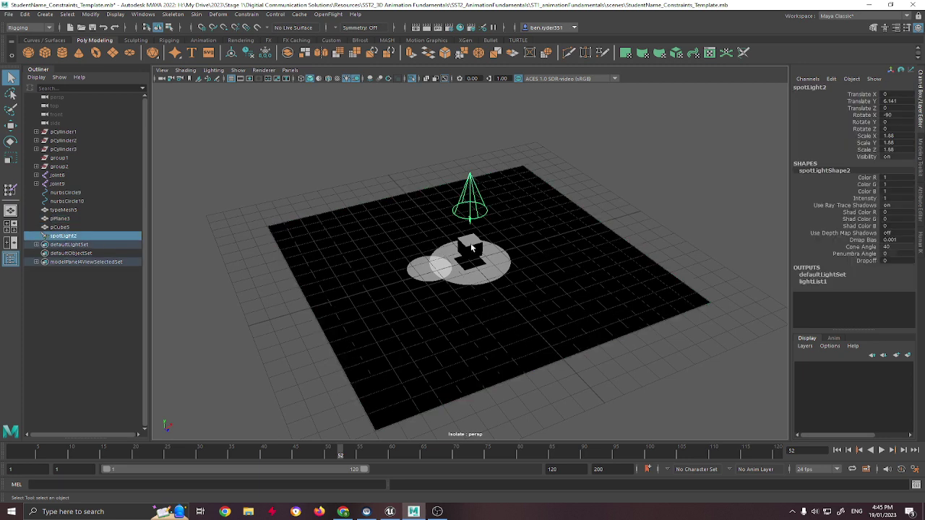
{"action": "left_click", "coordinate": [493, 197]}
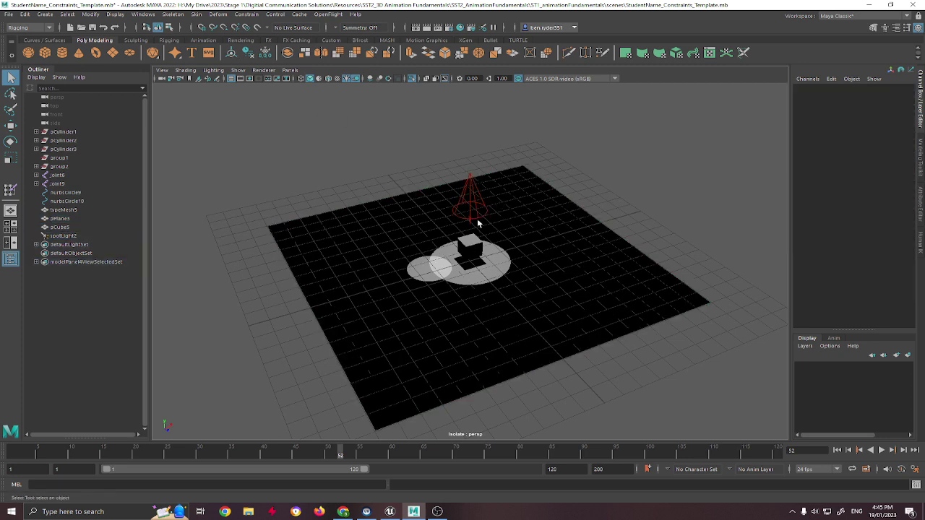
{"action": "left_click", "coordinate": [470, 246]}
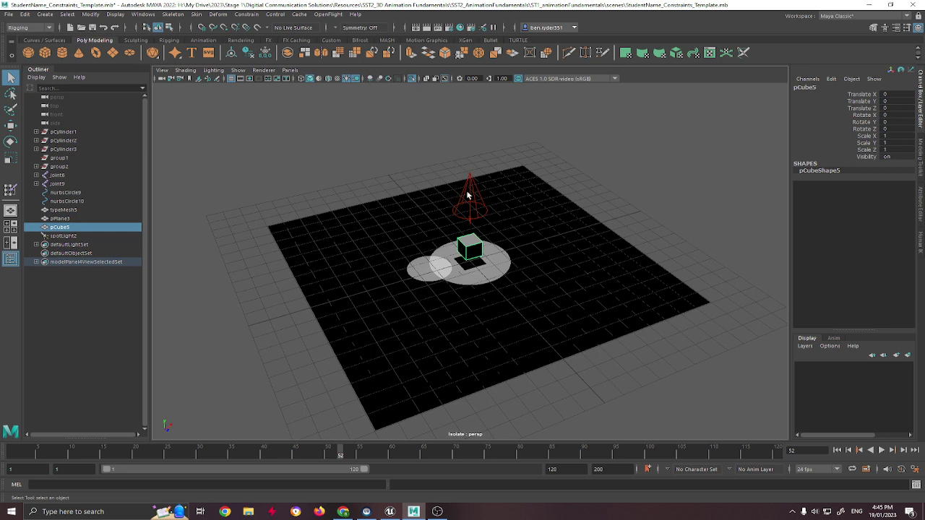
{"action": "left_click", "coordinate": [484, 267], "text": "shift"}
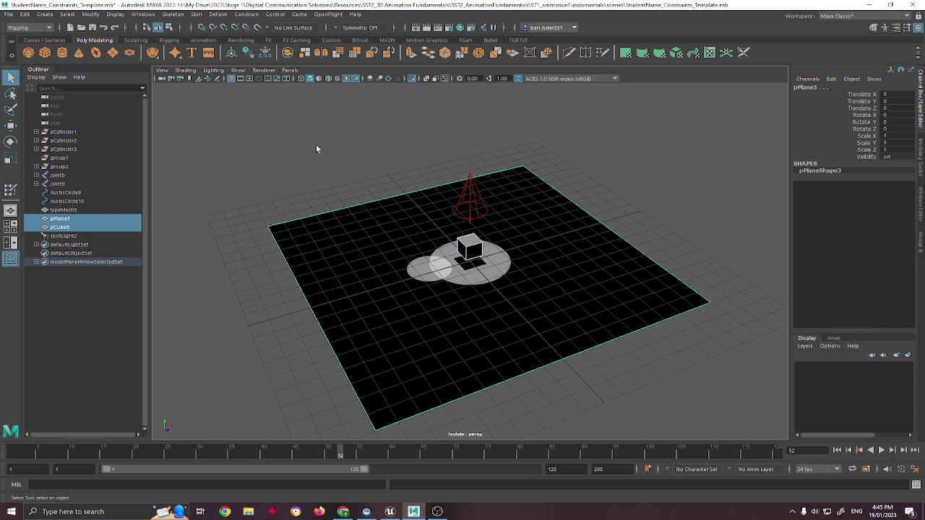
Step: Point-constrain spotLight2 to pCube5 on the Rigging shelf and select spotLight2_pointConstraint1 in the Outliner
{"action": "left_click", "coordinate": [169, 40]}
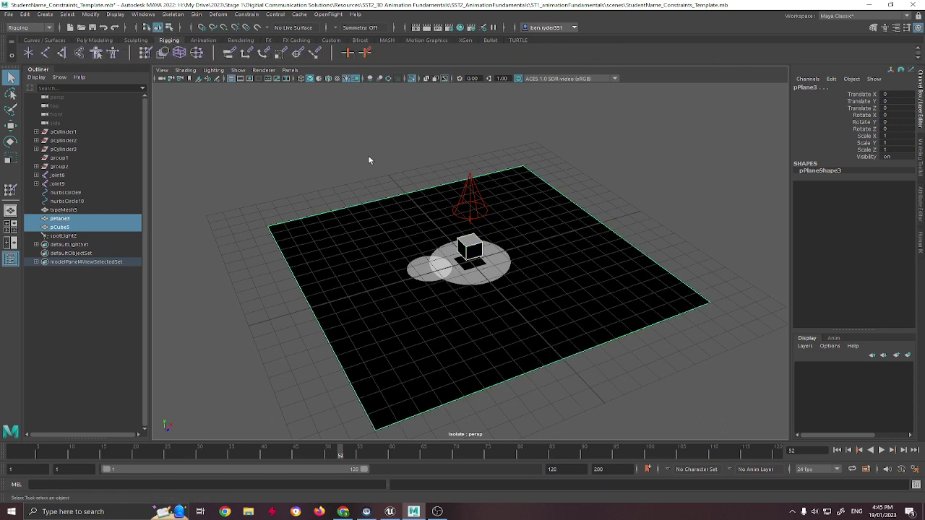
{"action": "left_click", "coordinate": [368, 156]}
{"action": "left_click", "coordinate": [475, 246]}
{"action": "left_click", "coordinate": [471, 206]}
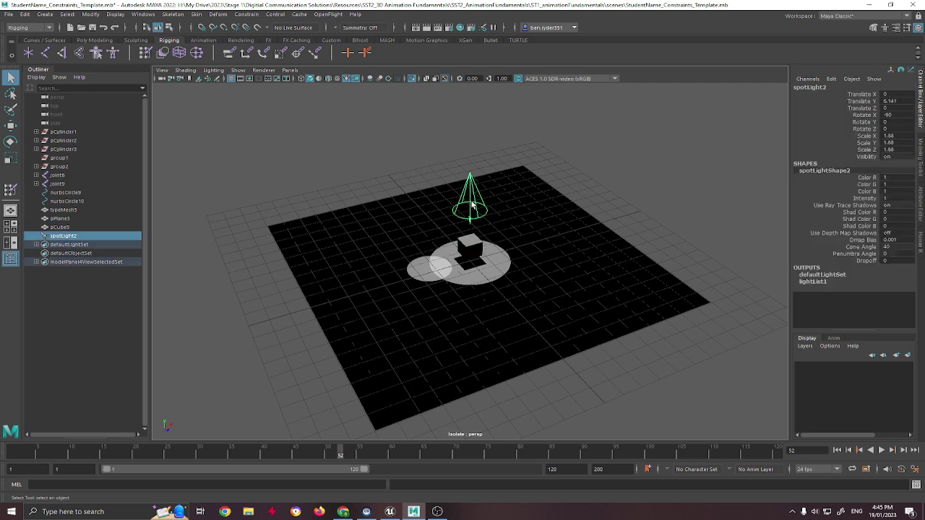
{"action": "left_click", "coordinate": [475, 248]}
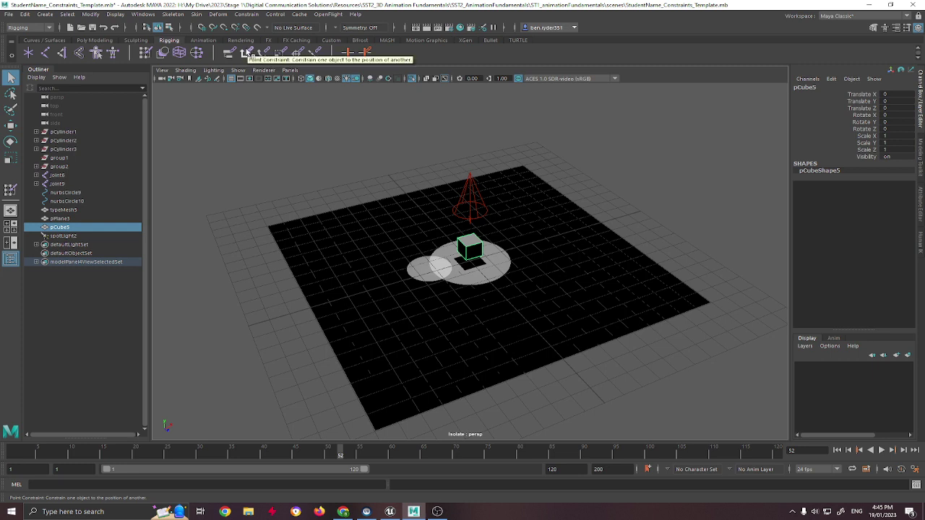
{"action": "left_click", "coordinate": [471, 196], "text": "shift"}
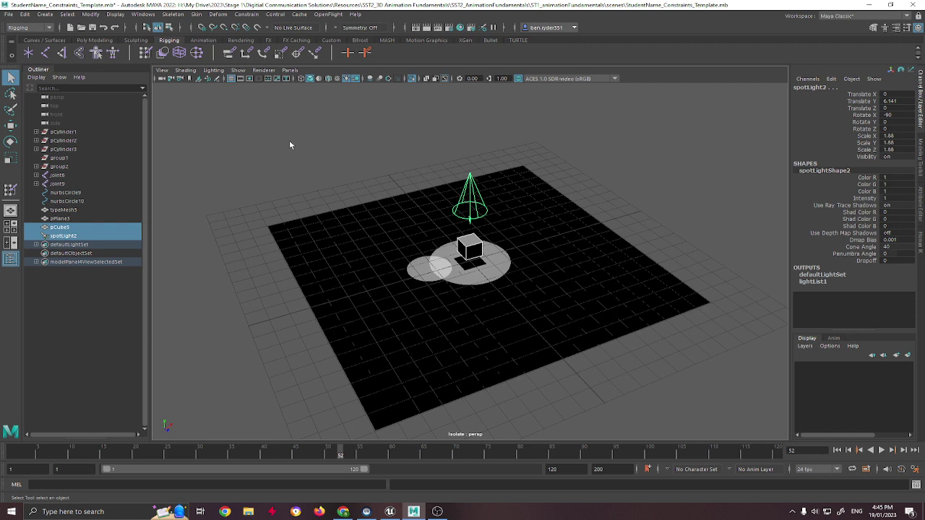
{"action": "left_click", "coordinate": [249, 54]}
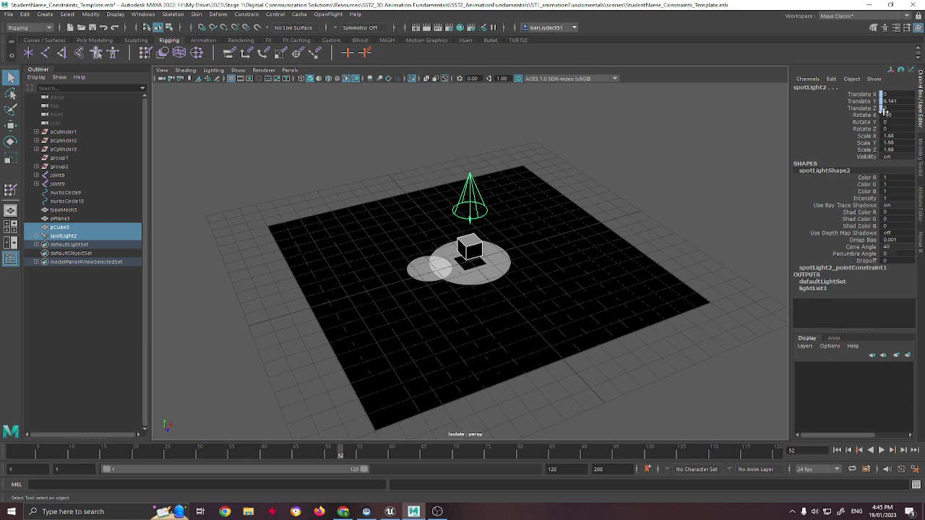
{"action": "left_click", "coordinate": [36, 236]}
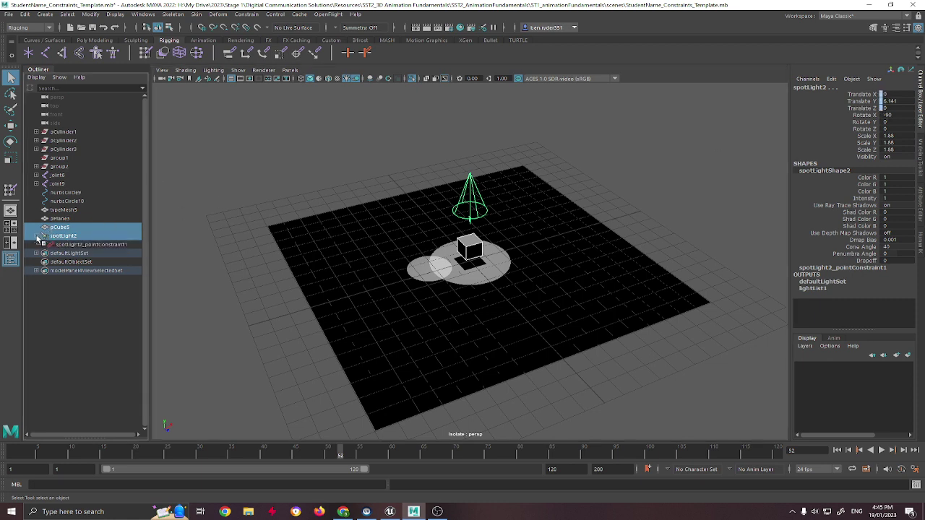
{"action": "left_click", "coordinate": [112, 245]}
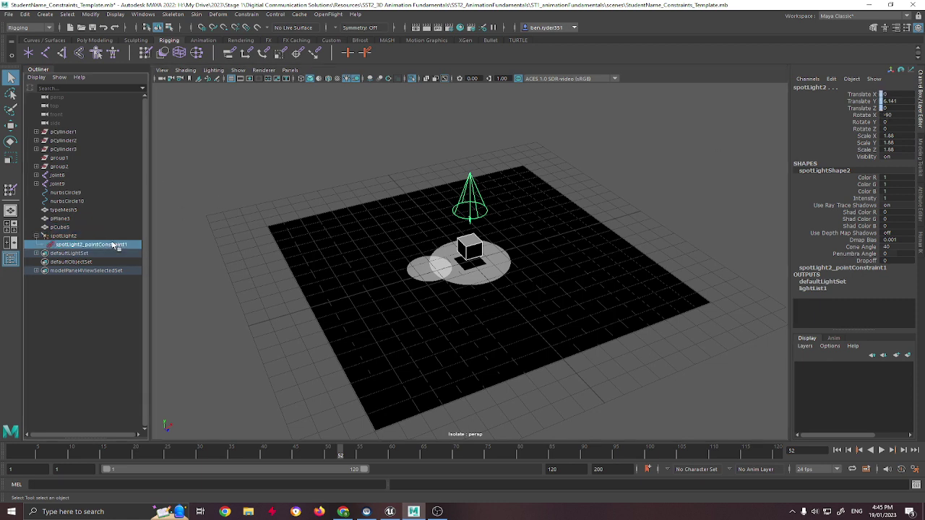
Step: Move pCube5 to confirm spotLight2 follows it, undo the rotation, then delete the spotlight
{"action": "left_click", "coordinate": [483, 256]}
{"action": "key", "text": "w"}
{"action": "left_click_drag", "start_coordinate": [491, 225], "coordinate": [497, 310]}
{"action": "key", "text": "e"}
{"action": "key", "text": "ctrl+z"}
{"action": "key", "text": "ctrl+z"}
{"action": "key", "text": "w"}
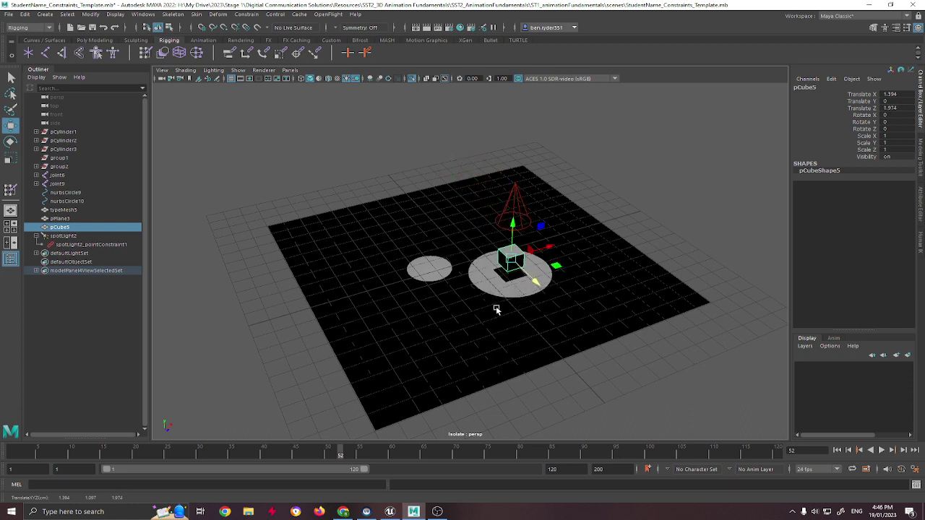
{"action": "left_click", "coordinate": [523, 202]}
{"action": "key", "text": "Delete"}
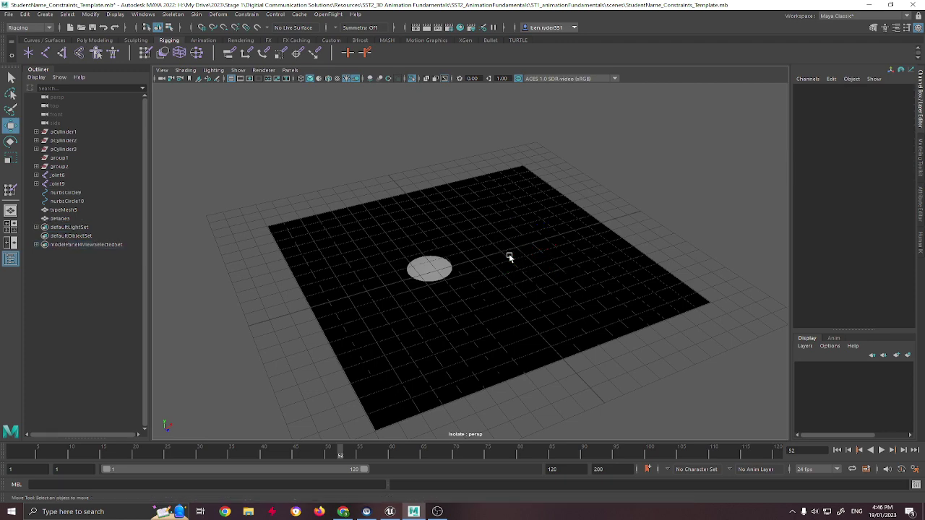
Step: Delete the demo plane, exit Isolate Select and switch back to Default Lighting
{"action": "left_click", "coordinate": [510, 257]}
{"action": "key", "text": "Delete"}
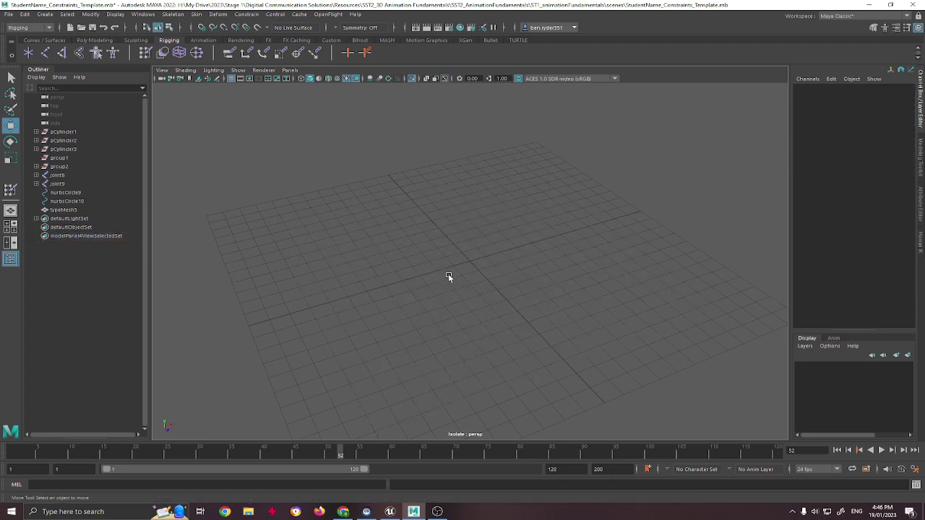
{"action": "key", "text": "ctrl+1"}
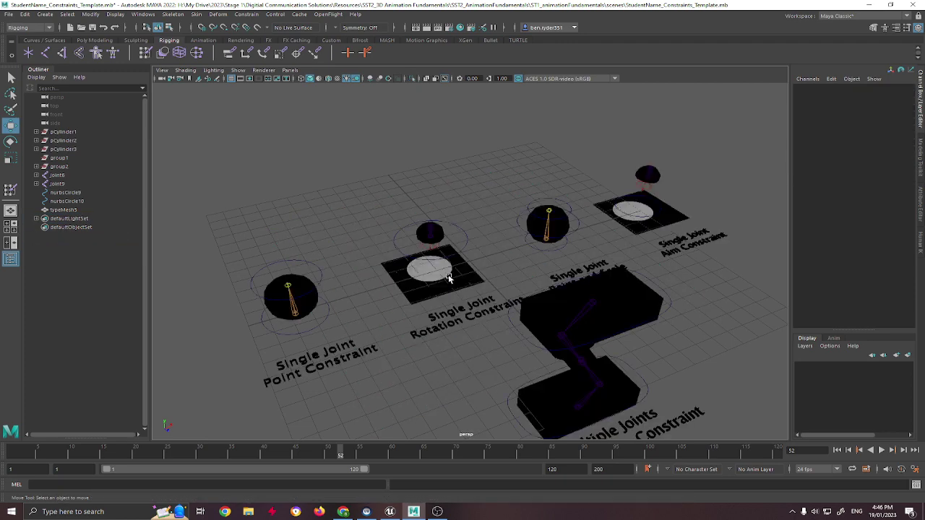
{"action": "left_click", "coordinate": [348, 79]}
Step: Inspect the rotation-constraint plane and the left sphere's rings and joints
{"action": "left_click", "coordinate": [414, 255]}
{"action": "left_click_drag", "start_coordinate": [362, 274], "coordinate": [471, 235], "text": "alt"}
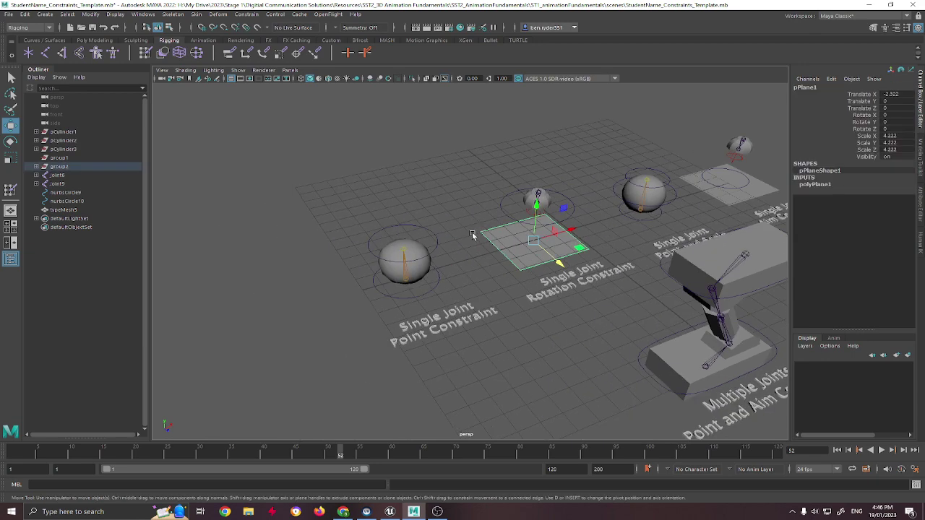
{"action": "left_click", "coordinate": [434, 243]}
{"action": "key", "text": "q"}
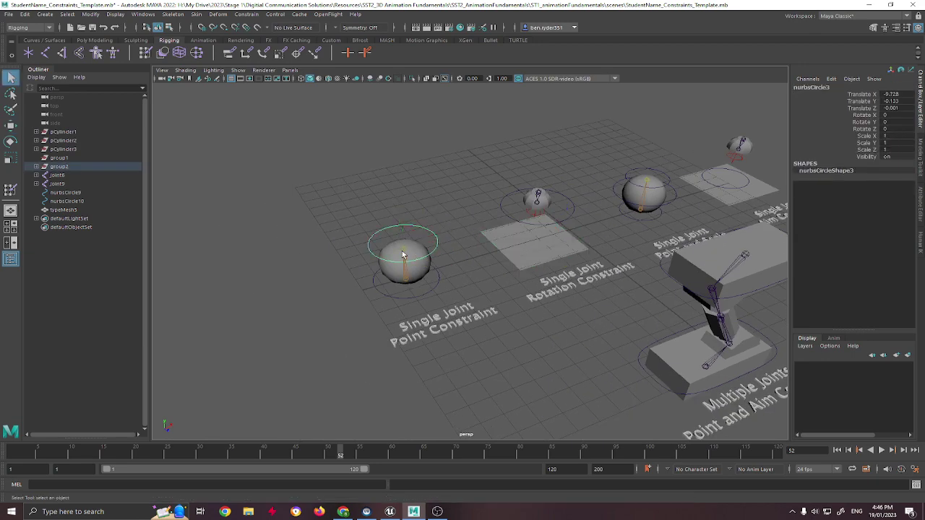
{"action": "left_click", "coordinate": [403, 254]}
{"action": "left_click", "coordinate": [430, 229]}
{"action": "left_click", "coordinate": [403, 250]}
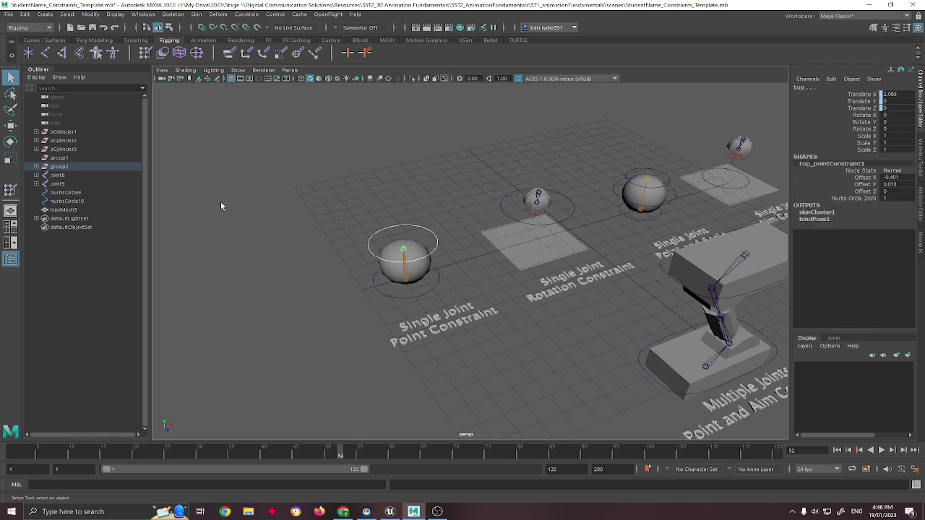
{"action": "left_click", "coordinate": [433, 165]}
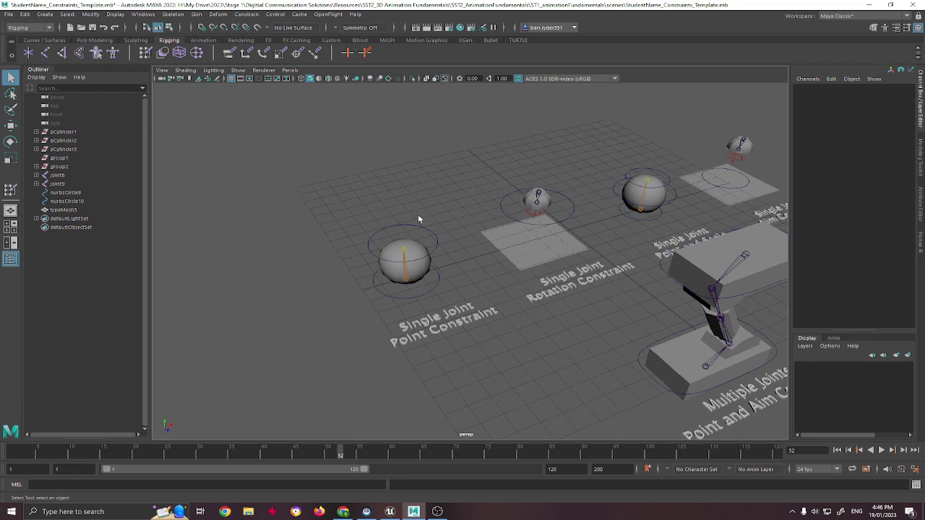
Step: Zoom, pan and orbit close to the point-constraint sphere and the Rotation Constraint plane
{"action": "scroll", "coordinate": [510, 175], "scroll_direction": "up", "scroll_amount": 5}
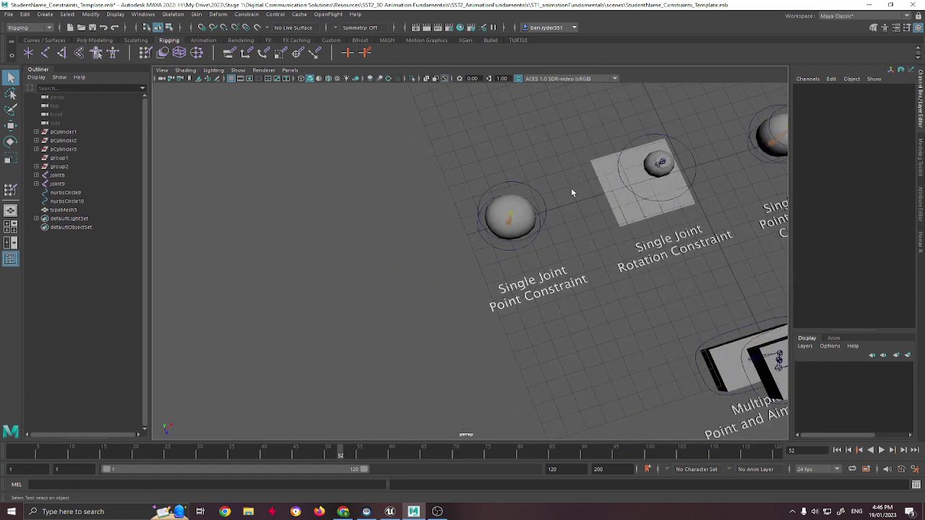
{"action": "left_click_drag", "start_coordinate": [474, 303], "coordinate": [479, 261], "text": "alt"}
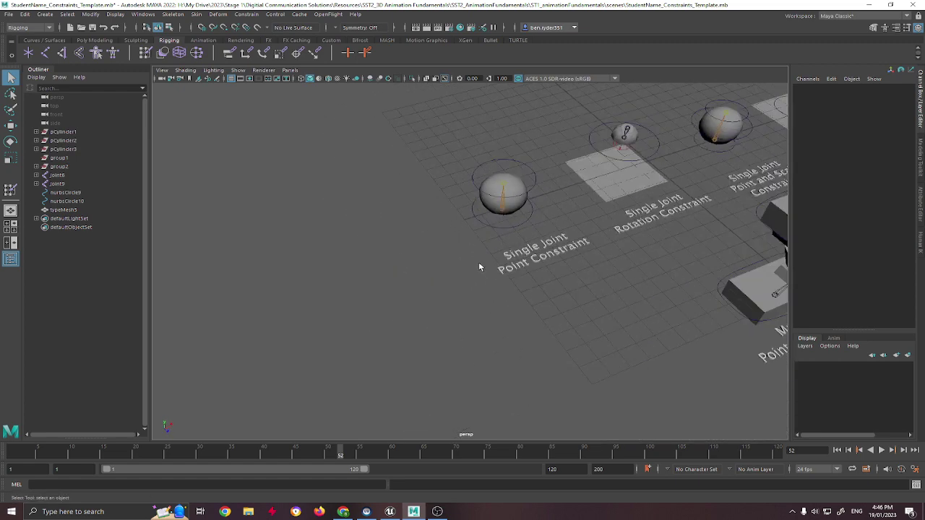
{"action": "right_click_drag", "start_coordinate": [479, 266], "coordinate": [591, 187], "text": "alt"}
{"action": "middle_click_drag", "start_coordinate": [591, 188], "coordinate": [567, 320], "text": "alt"}
{"action": "key", "text": "w"}
{"action": "left_click_drag", "start_coordinate": [579, 311], "coordinate": [584, 260], "text": "alt"}
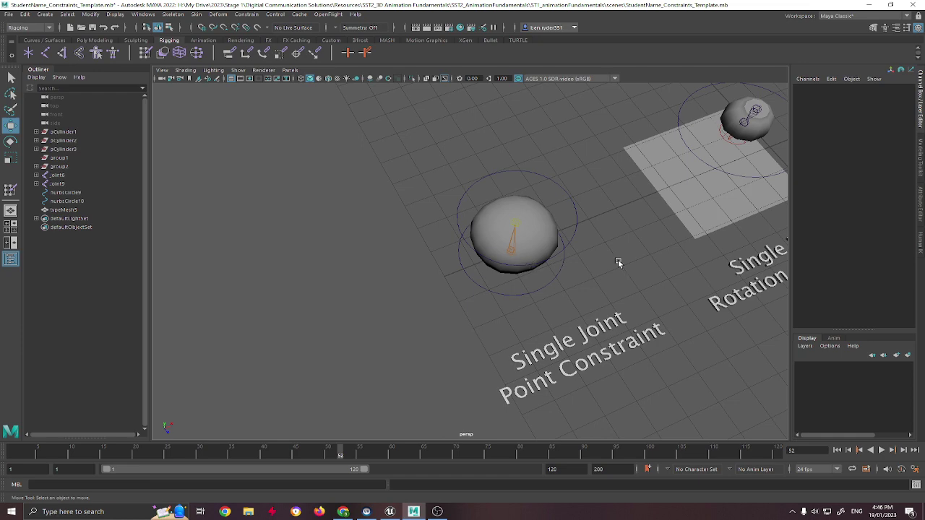
{"action": "middle_click_drag", "start_coordinate": [627, 253], "coordinate": [433, 320], "text": "alt"}
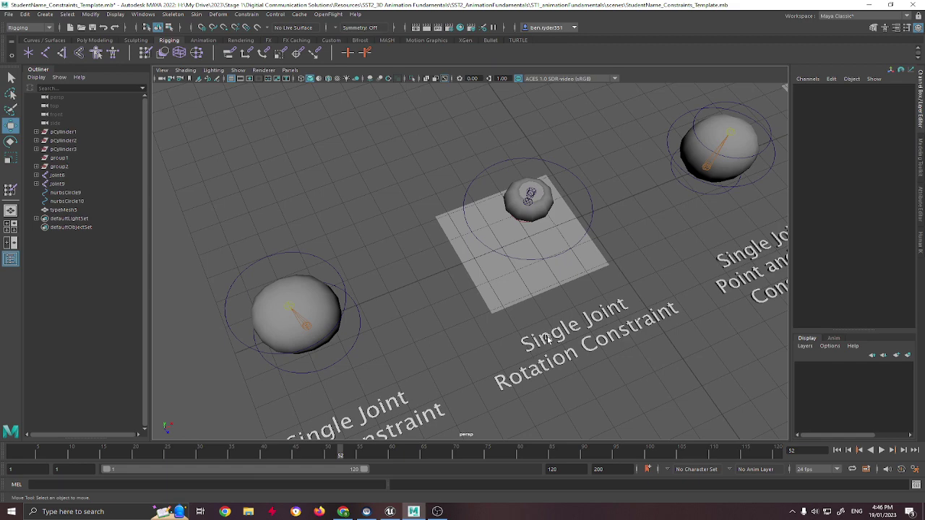
{"action": "left_click_drag", "start_coordinate": [570, 324], "coordinate": [567, 269], "text": "alt"}
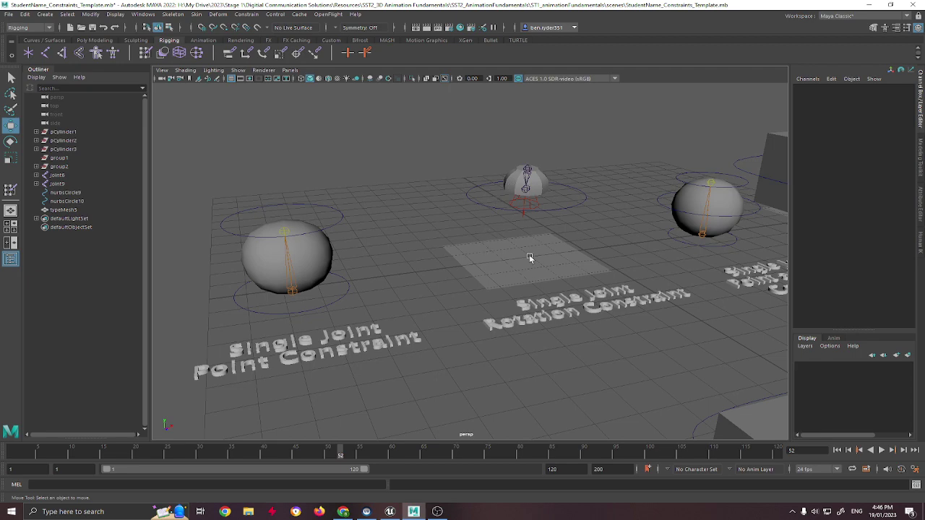
{"action": "left_click_drag", "start_coordinate": [514, 247], "coordinate": [578, 260], "text": "alt"}
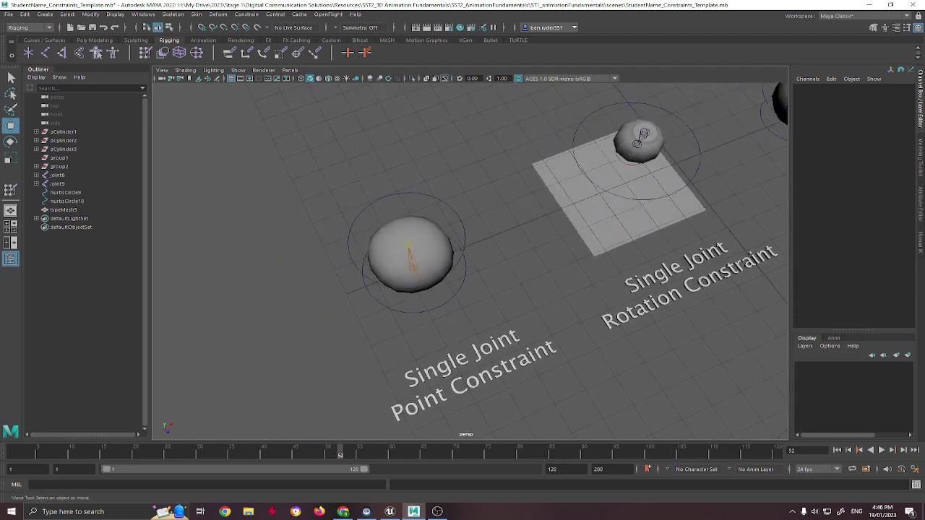